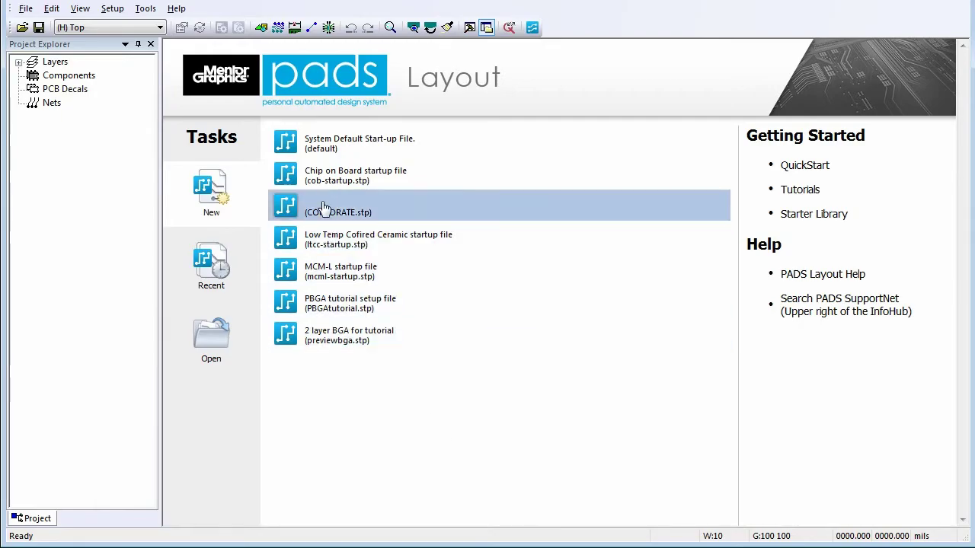
Step: Start a blank design, switch to the PCB Decal Editor and show the Drafting toolbar
click(320, 146)
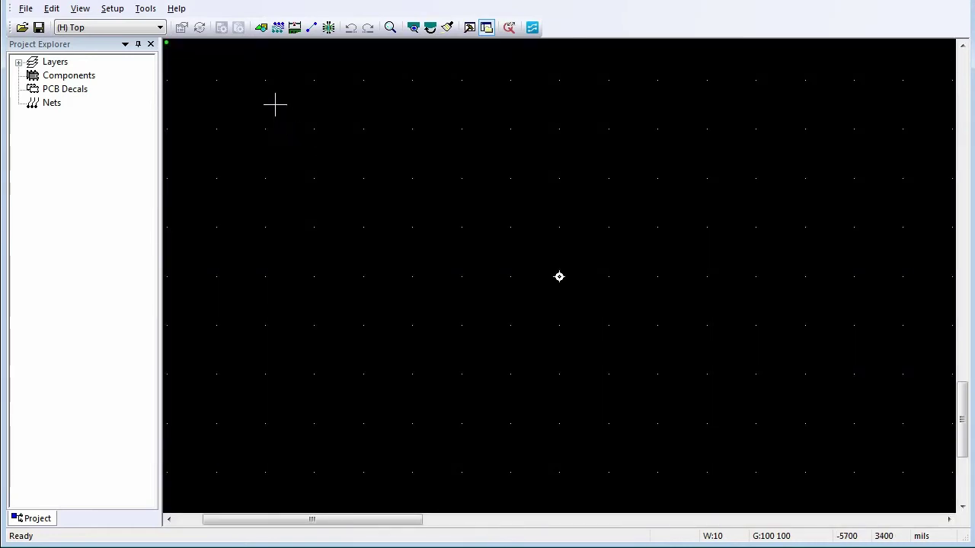
click(146, 8)
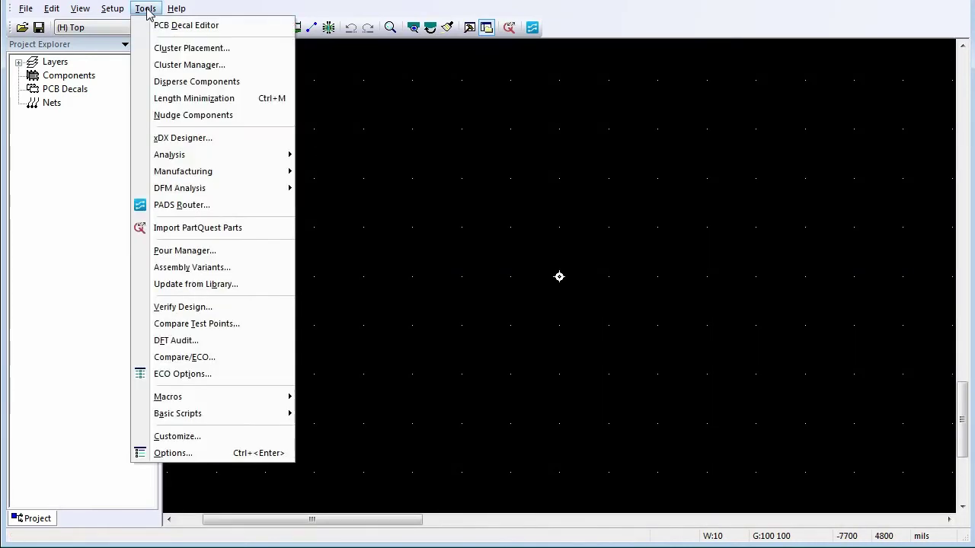
click(188, 28)
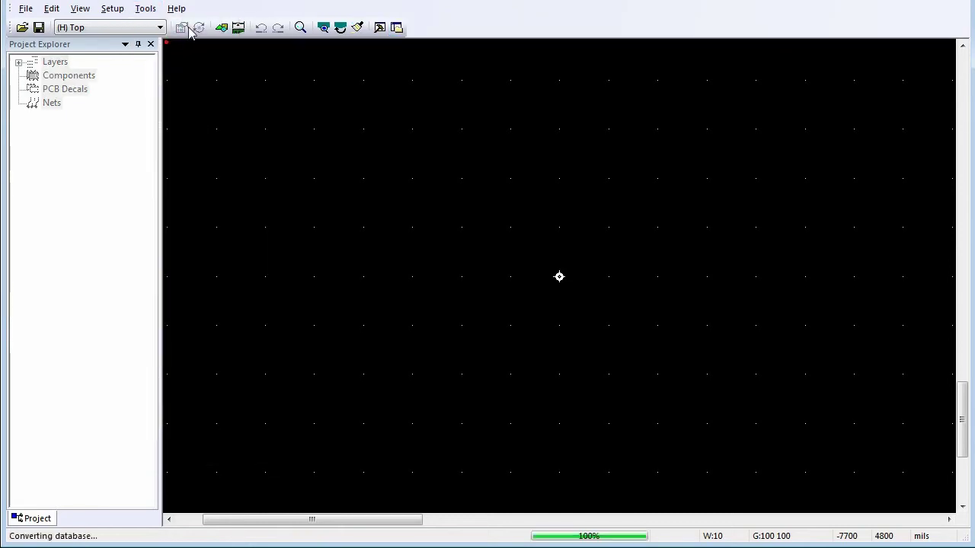
click(221, 29)
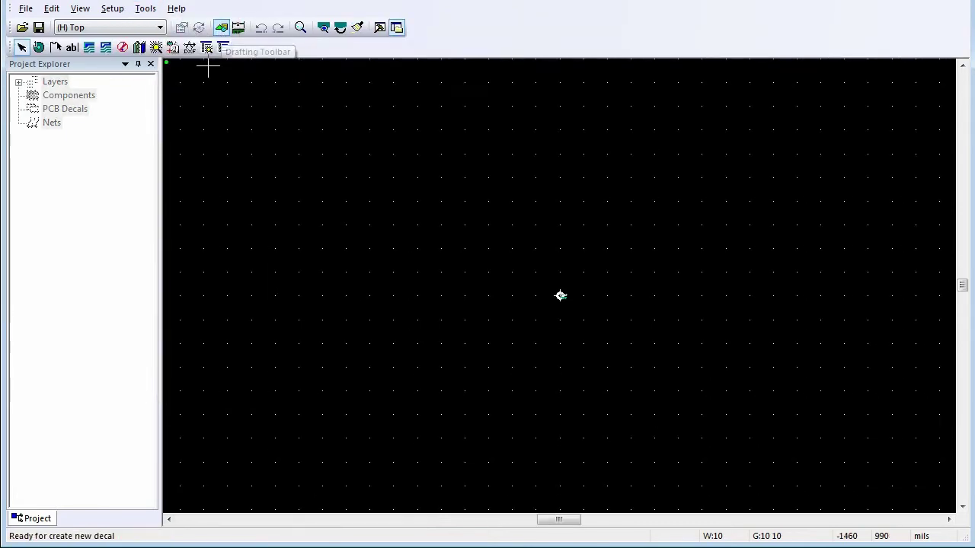
Step: Open the Decal Wizard, view the Polar, BGA/PGA and Dual tabs, and toggle the Dual device type
click(156, 47)
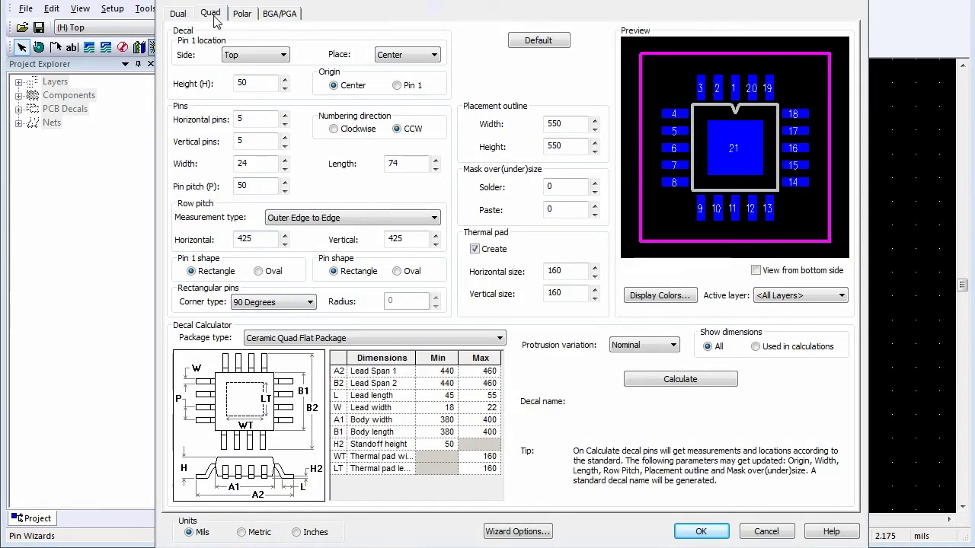
click(242, 19)
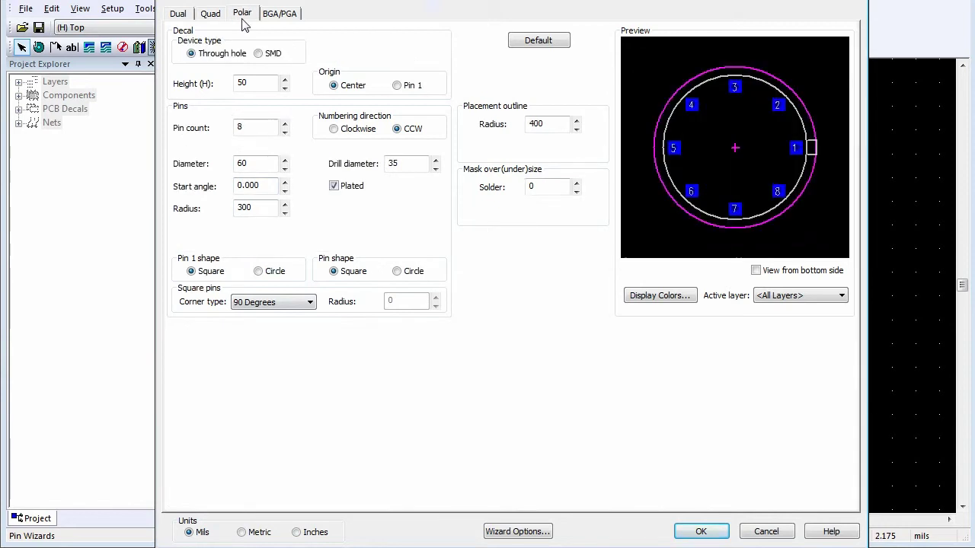
click(295, 21)
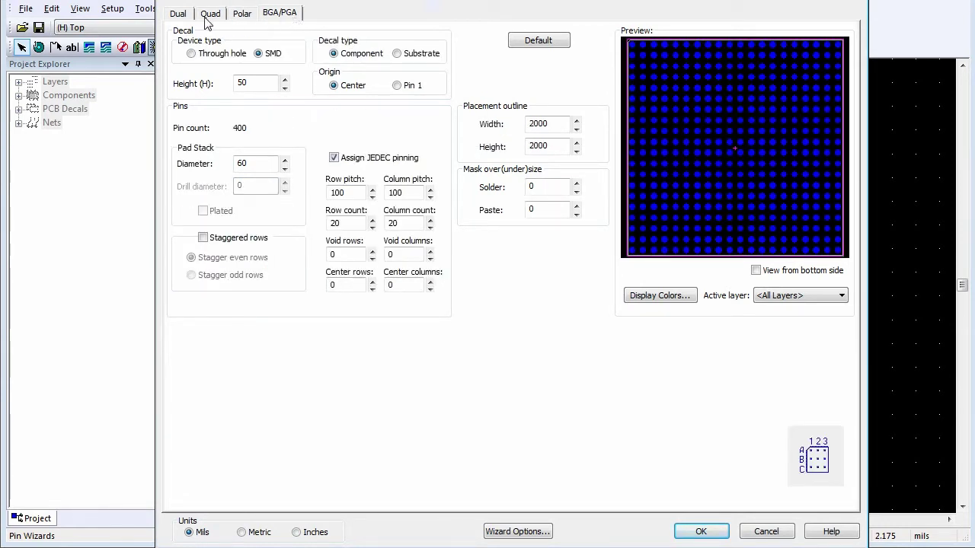
click(181, 19)
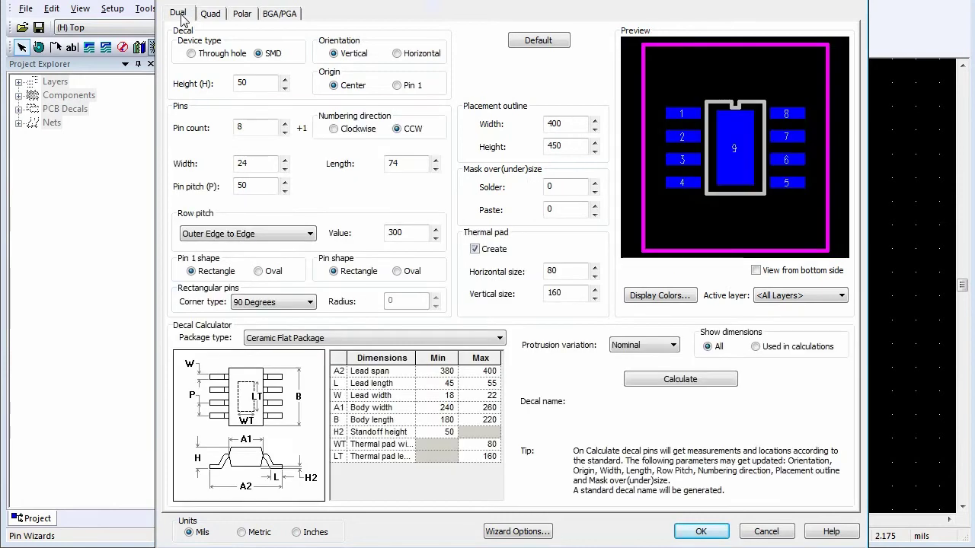
click(192, 55)
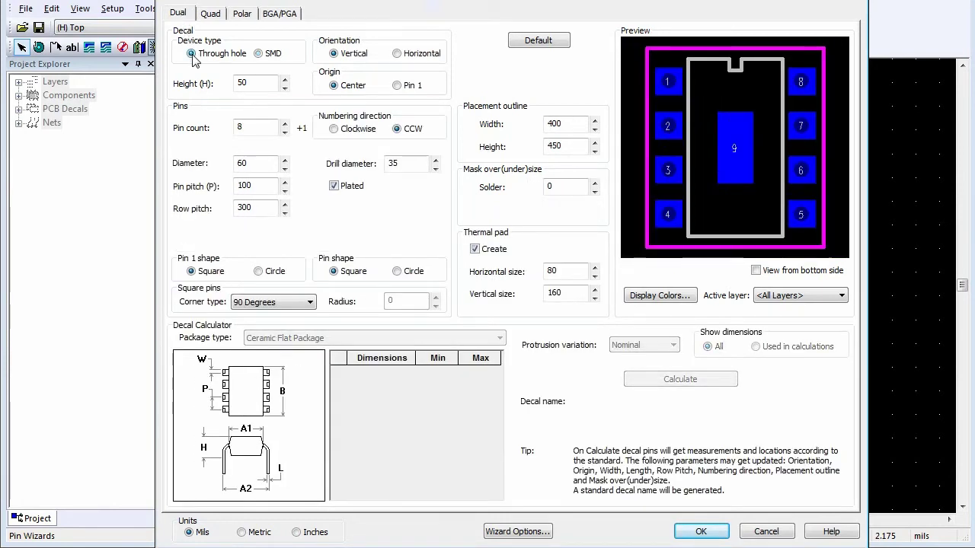
click(259, 54)
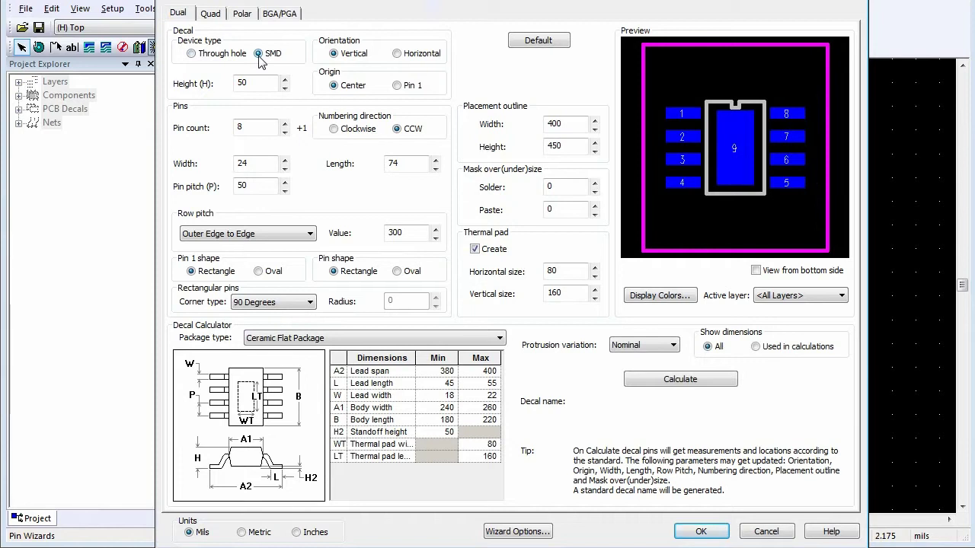
Step: Set the Dual decal back to SMD and list its package types, keeping Ceramic Flat Package
click(192, 54)
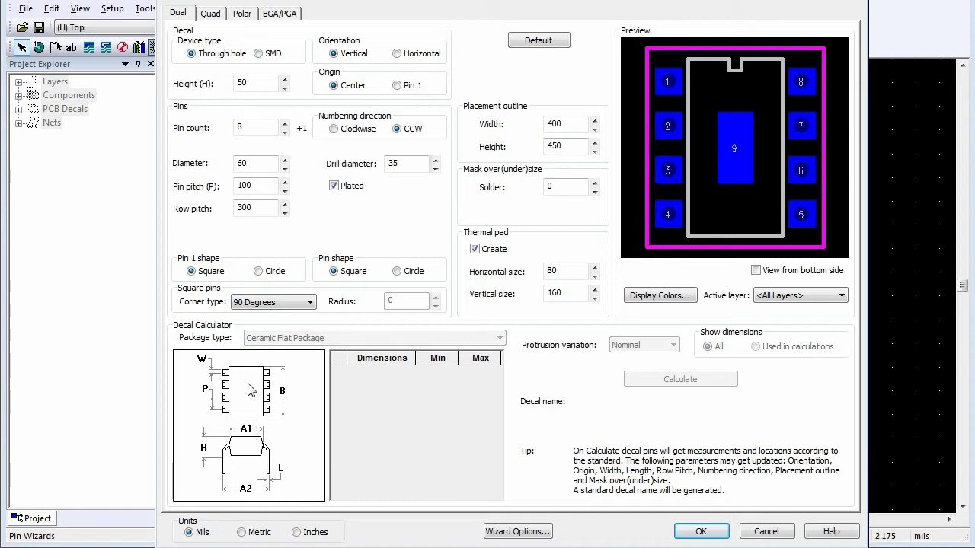
click(258, 53)
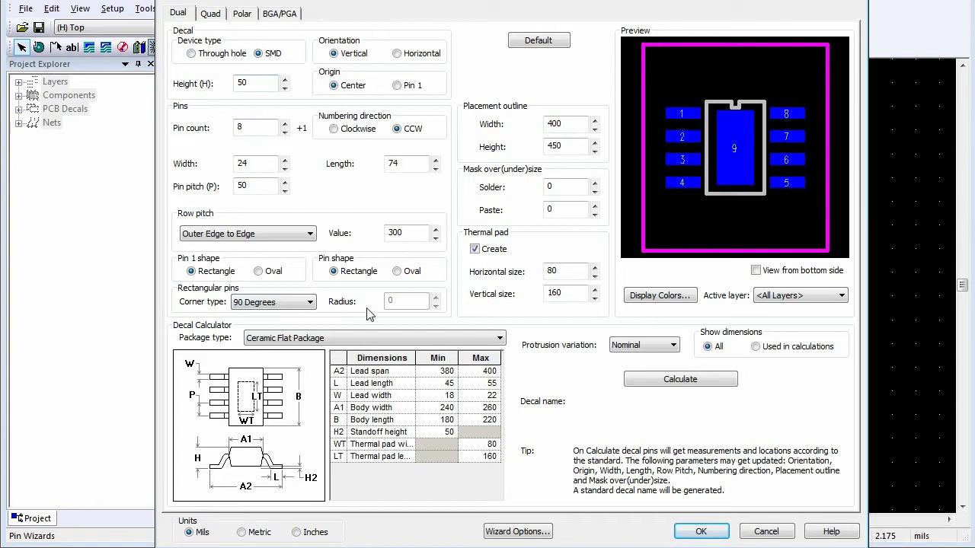
click(444, 340)
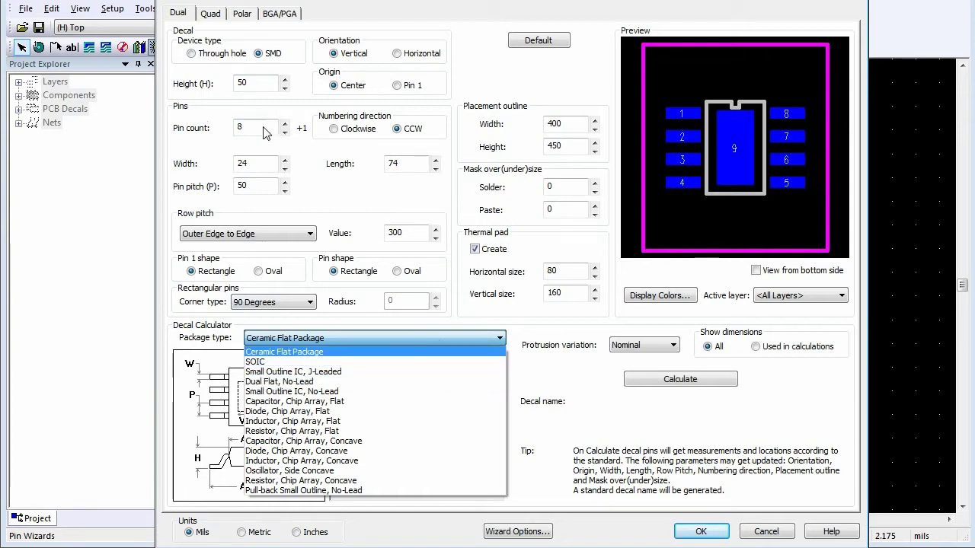
Step: Switch to the Quad tab and list its package types, keeping Ceramic Quad Flat Package
click(216, 20)
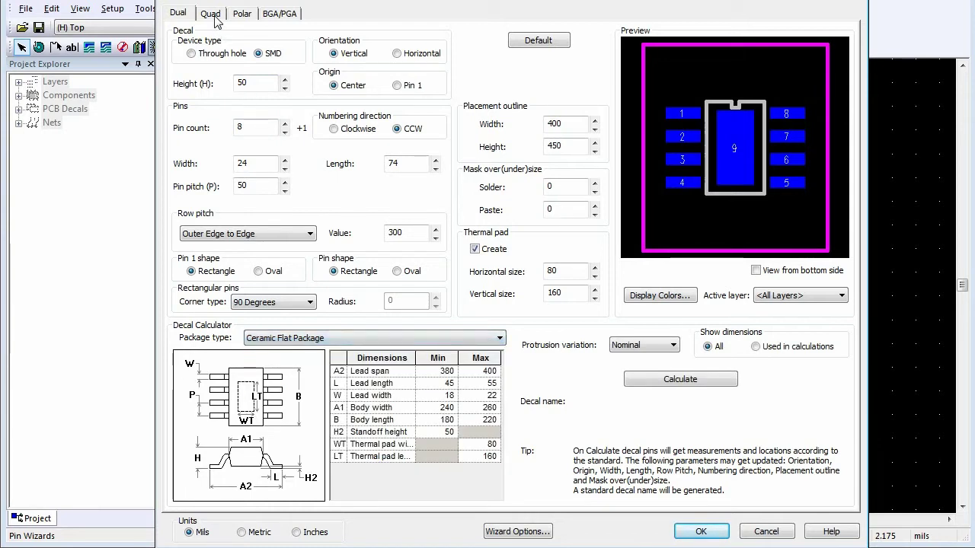
click(217, 19)
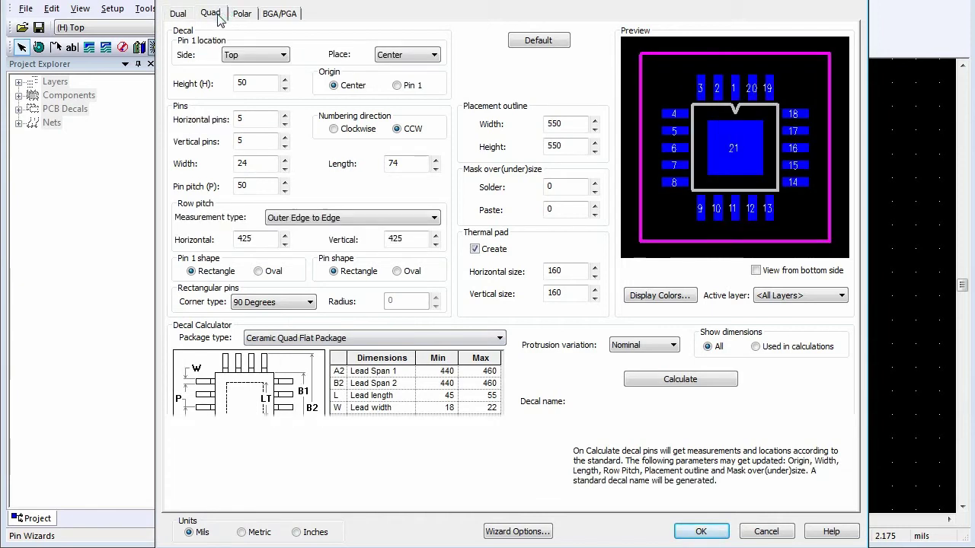
click(499, 339)
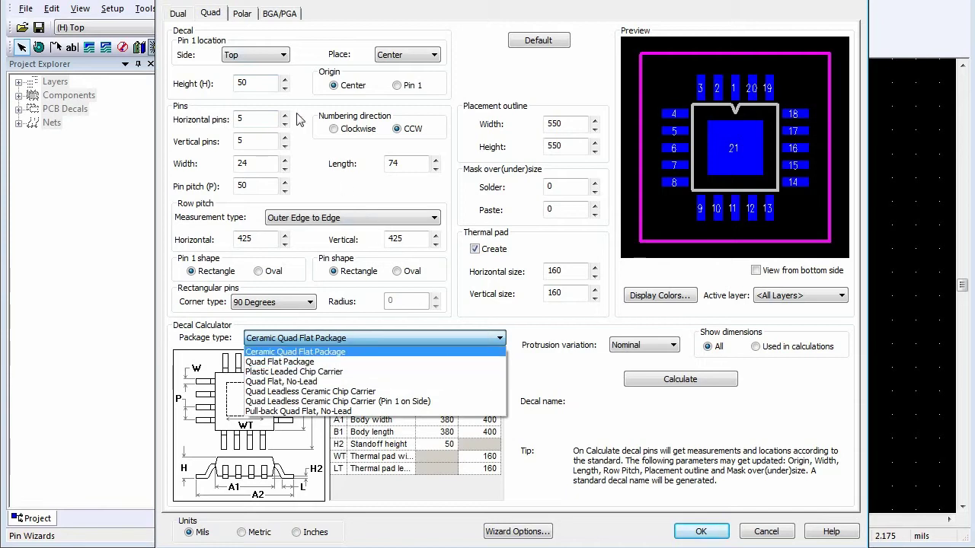
Step: Make the Polar decal's pins surface-mount, then view the BGA/PGA 20×20 grid settings
click(254, 18)
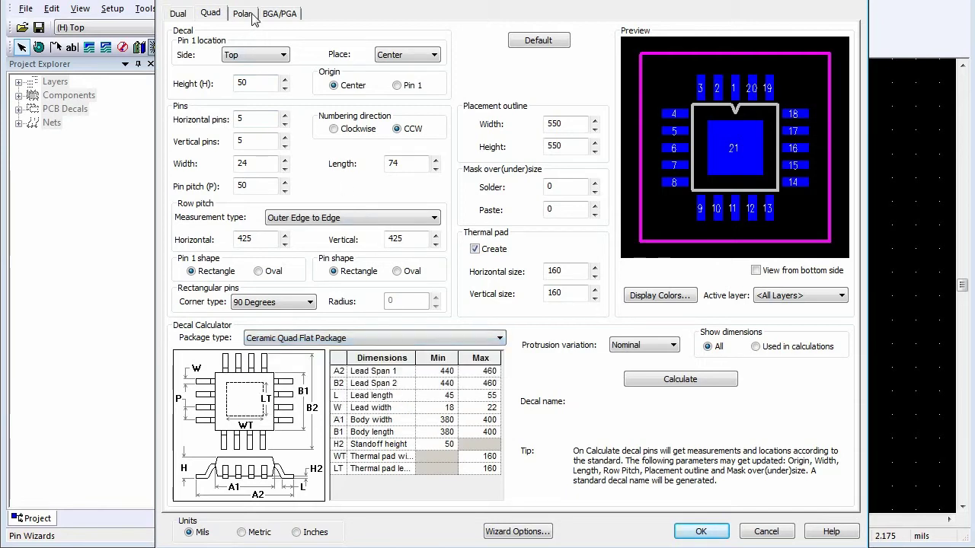
click(254, 18)
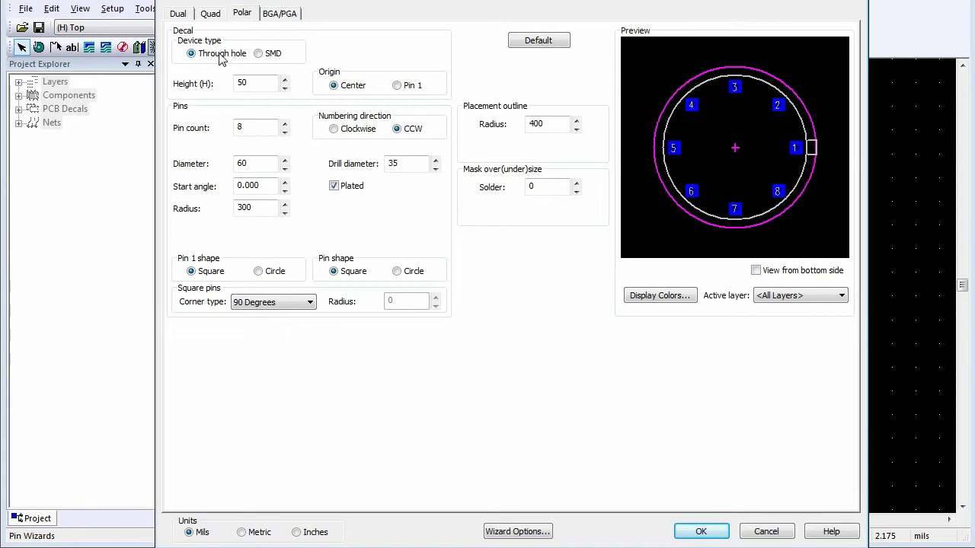
click(260, 54)
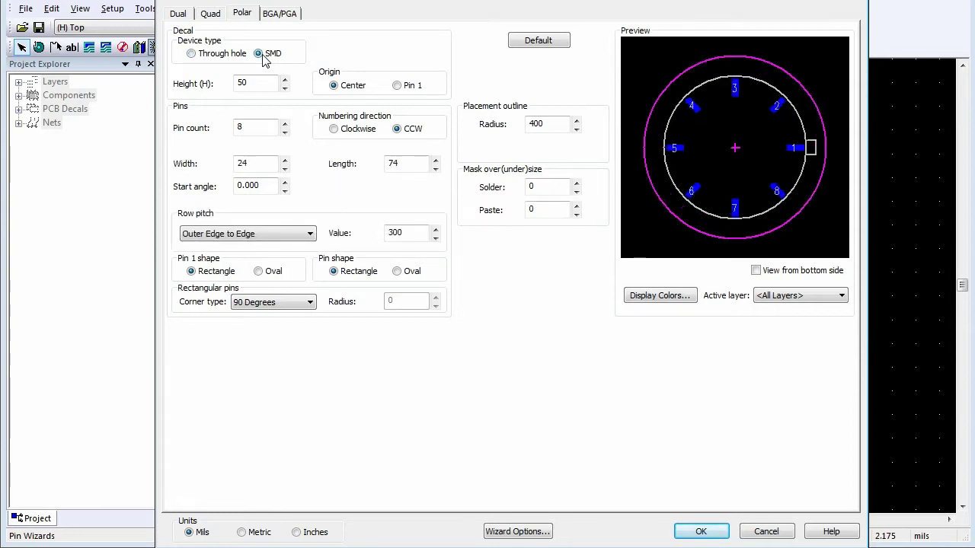
click(285, 16)
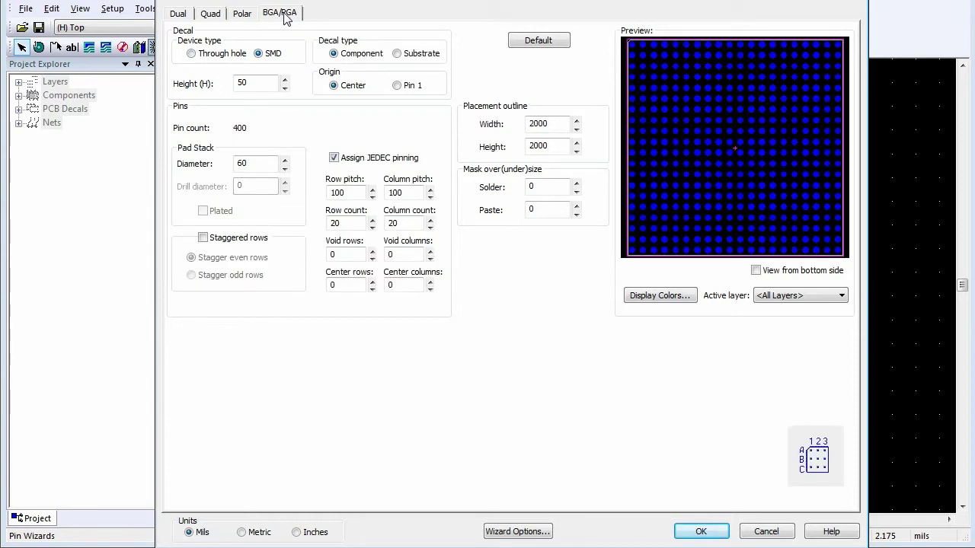
Step: Switch the BGA/PGA decal to through-hole pins with plated 35 drill holes
click(191, 54)
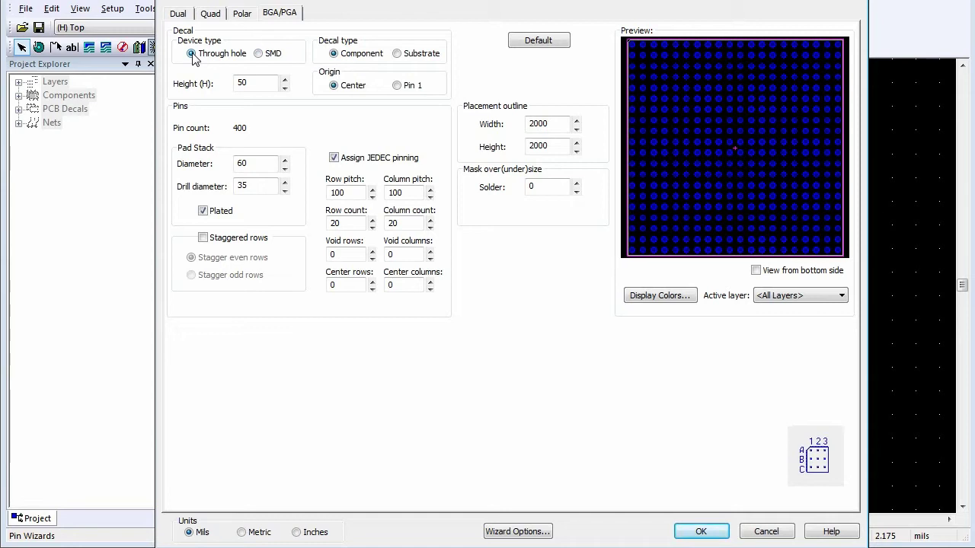
Step: Make a 28-pin SMD dual decal, calculate its name SOIC127P1032X264-28N, and show all dimensions
click(259, 54)
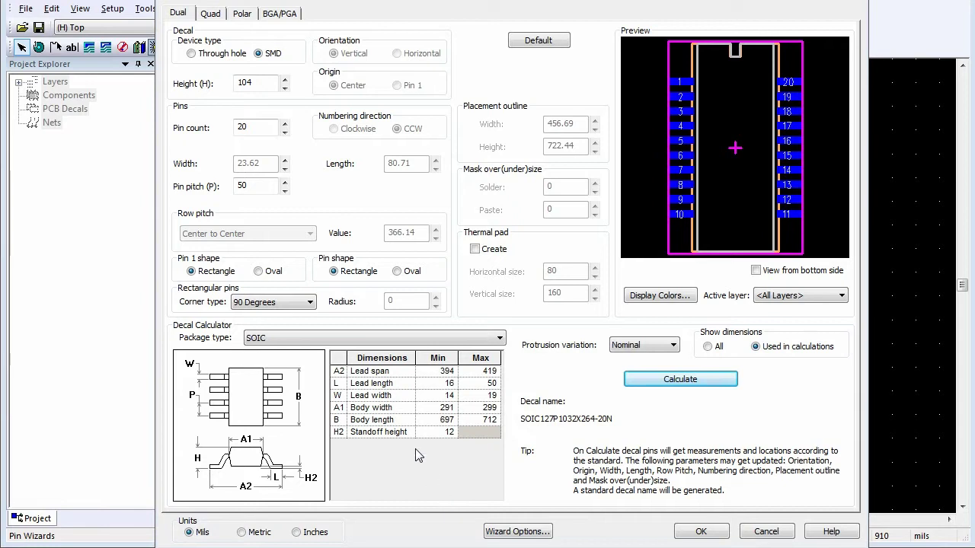
click(285, 123)
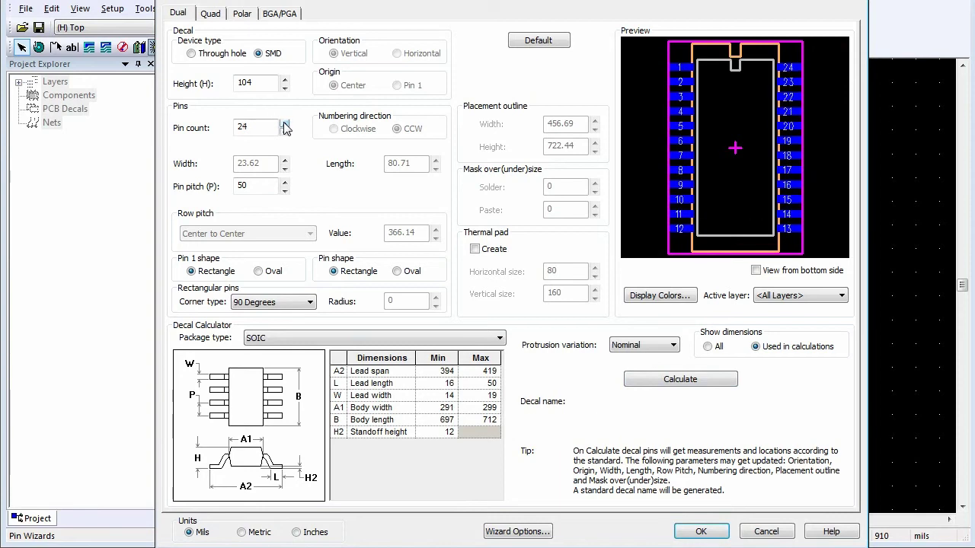
click(285, 123)
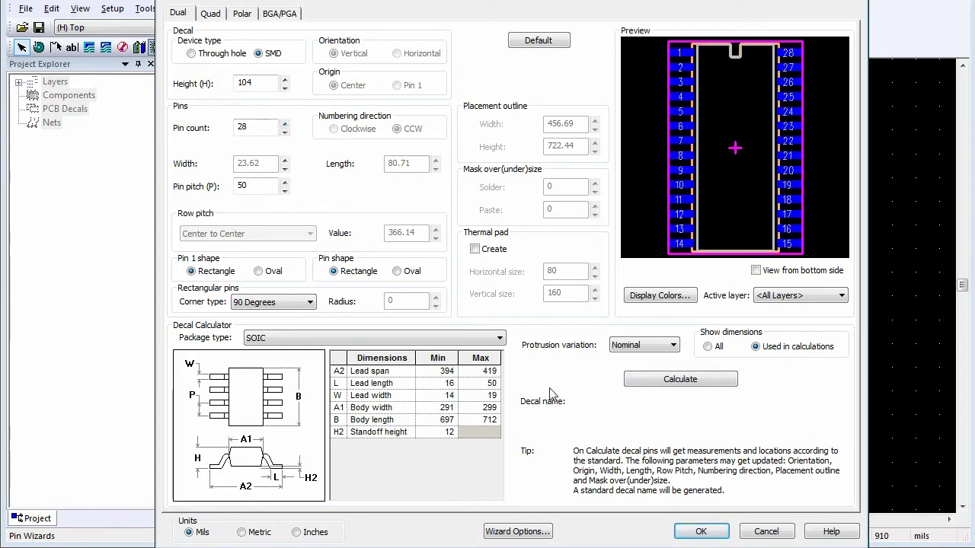
click(641, 383)
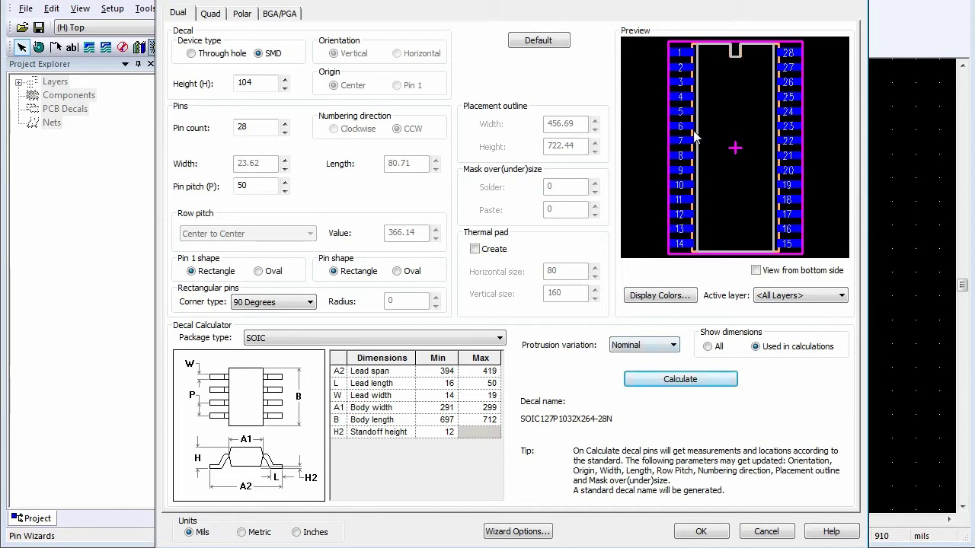
click(708, 347)
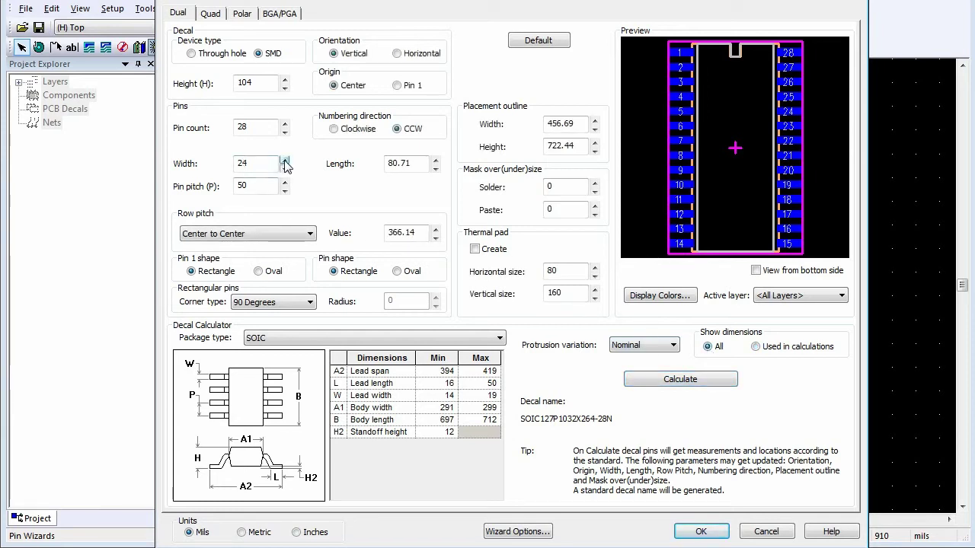
Step: Increase the Dual decal's pad width to 28 and pad length to 97
click(285, 160)
click(285, 160)
click(435, 161)
click(435, 161)
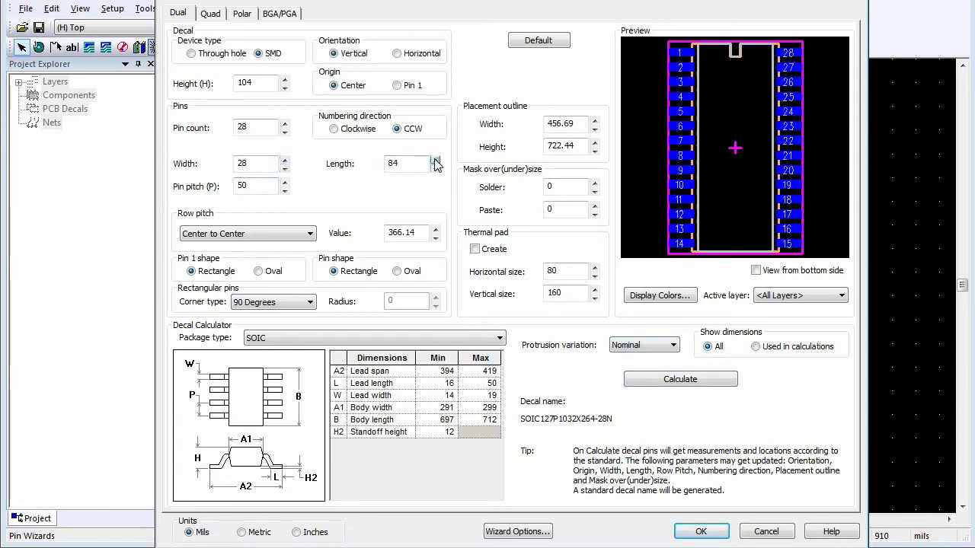
click(435, 161)
click(436, 160)
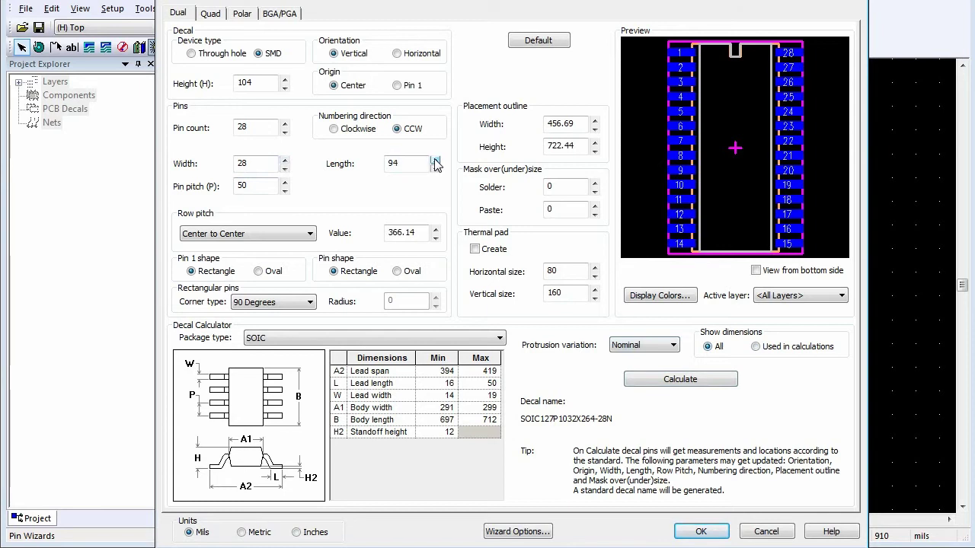
click(436, 160)
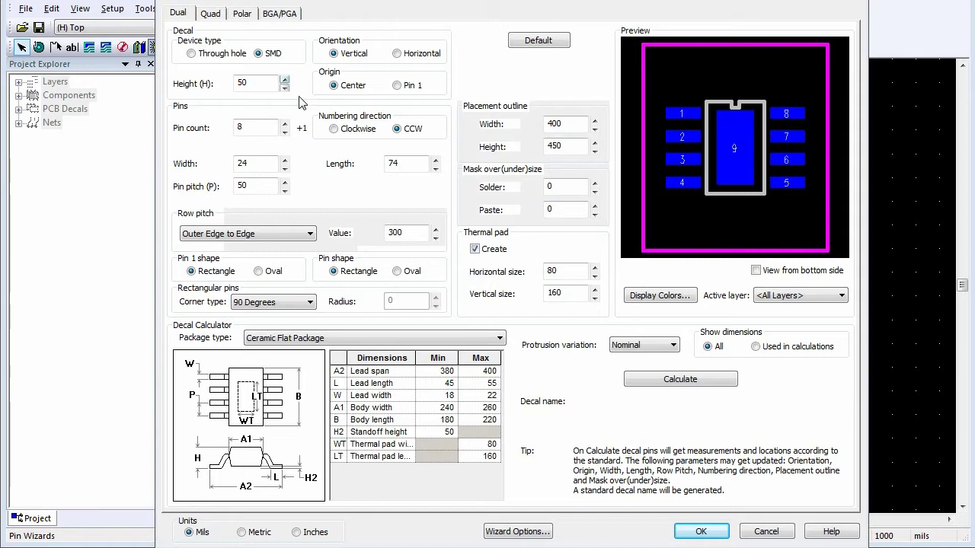
Step: Open Wizard Options, glance at Package types, and return to the Global settings
click(524, 536)
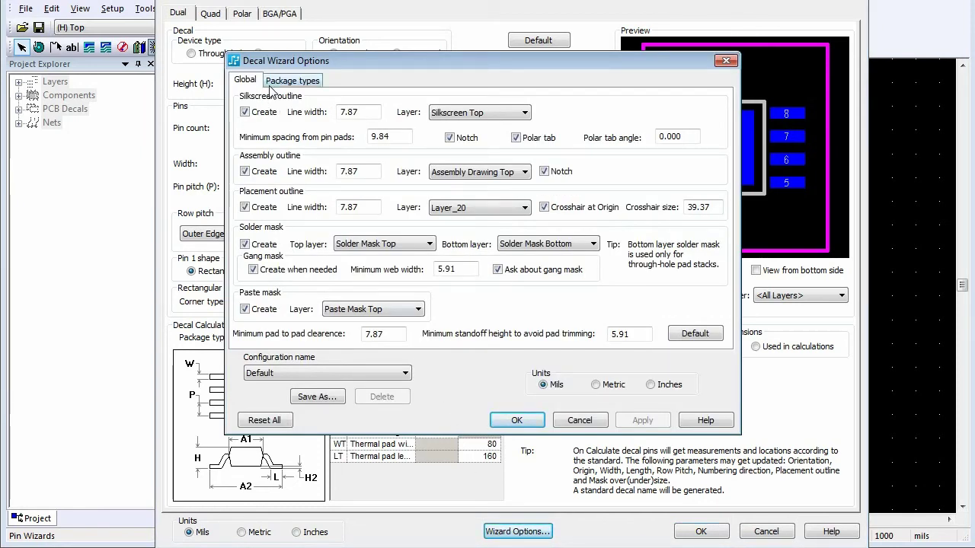
click(311, 84)
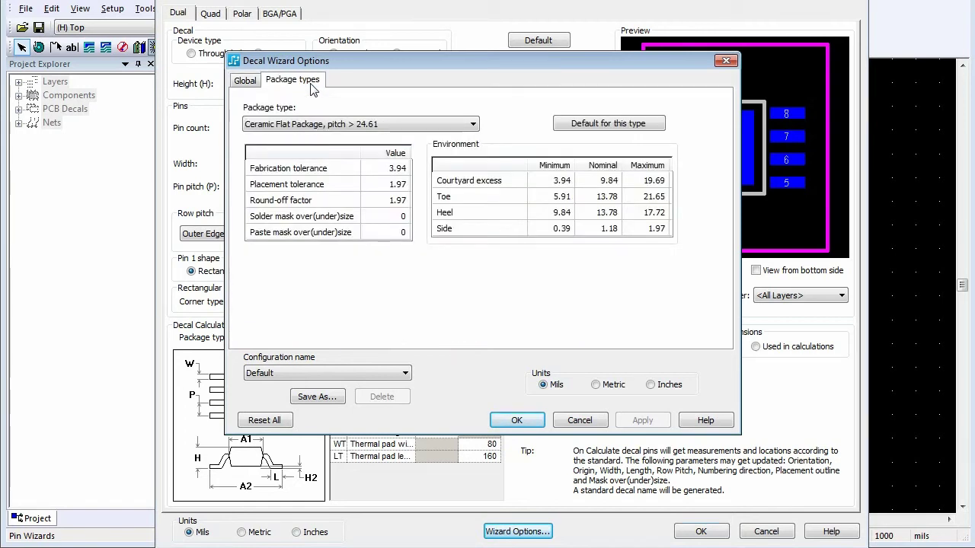
click(248, 83)
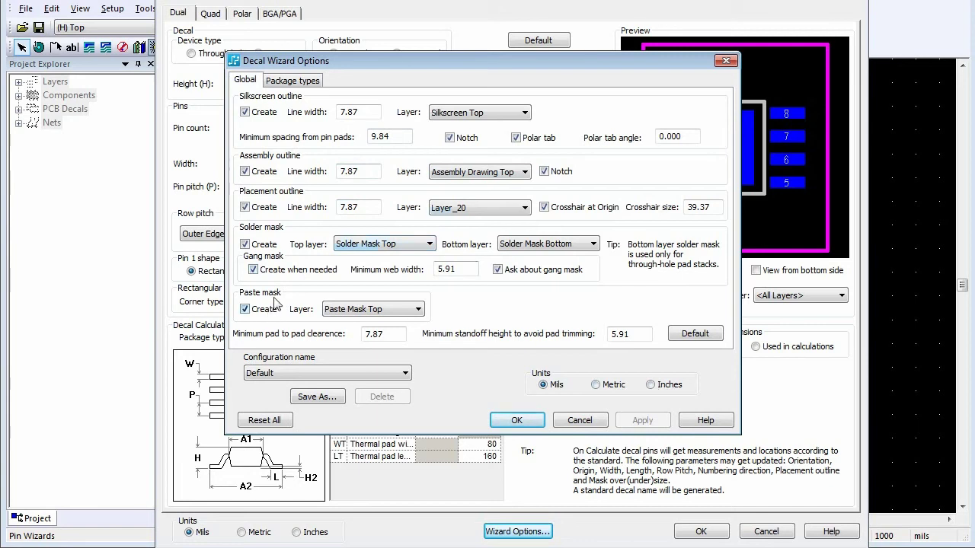
Step: Browse the Package types list, keeping Ceramic Flat Package, pitch > 24.61 selected
click(307, 87)
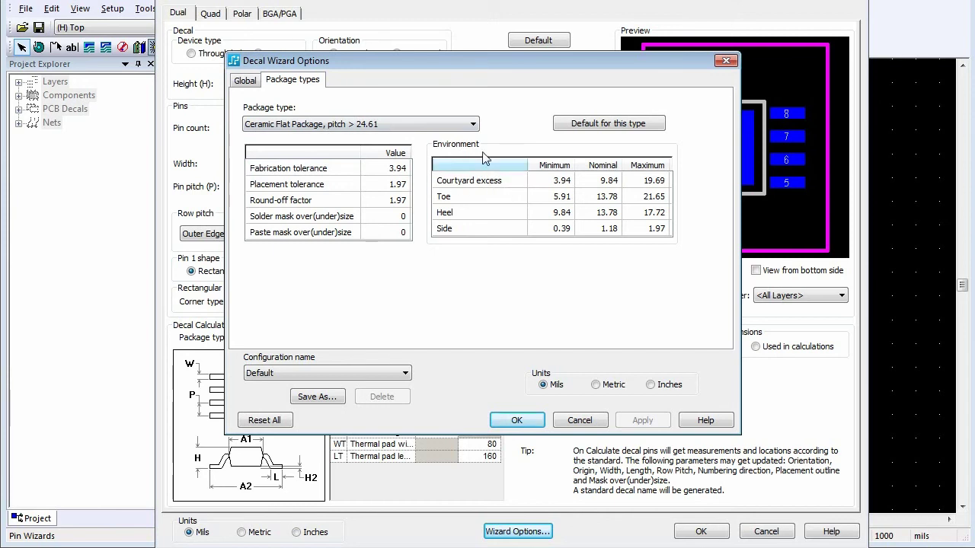
click(472, 124)
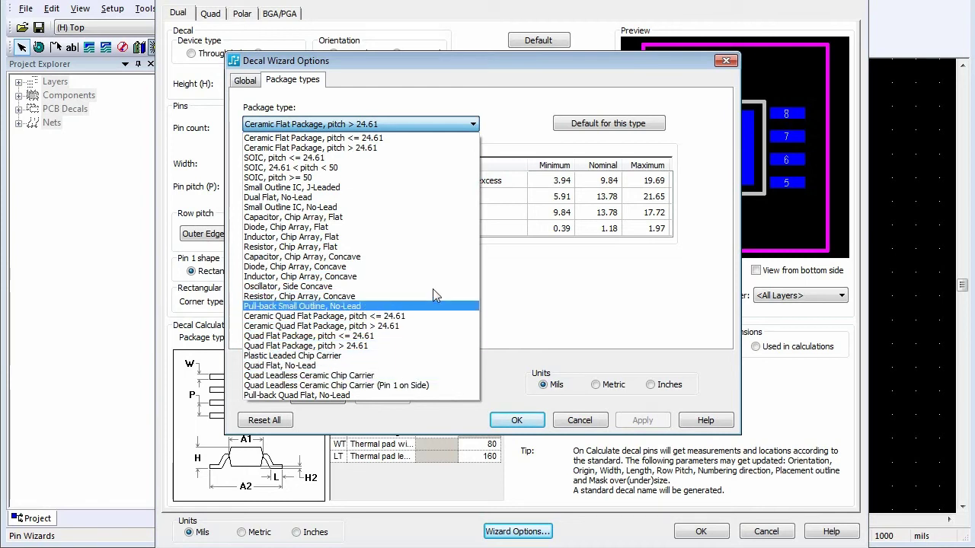
click(437, 122)
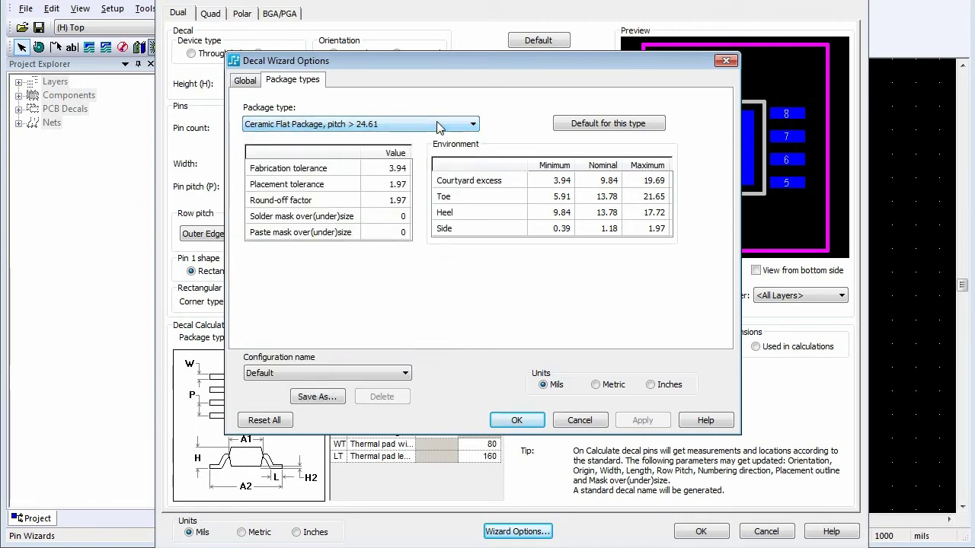